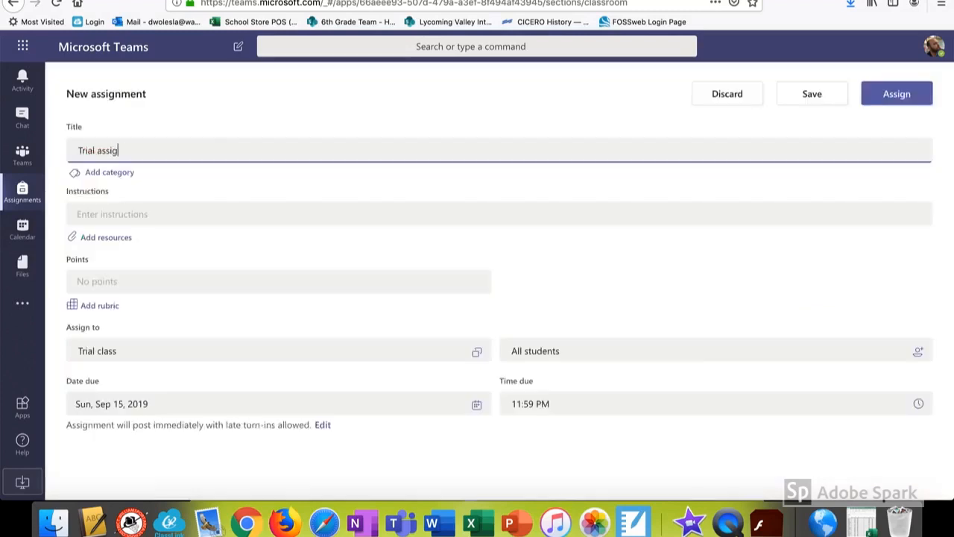
# Title the new assignment "Trial assignment" and enter "Complete by Thursday" as its instructions
pyautogui.write('gnment')
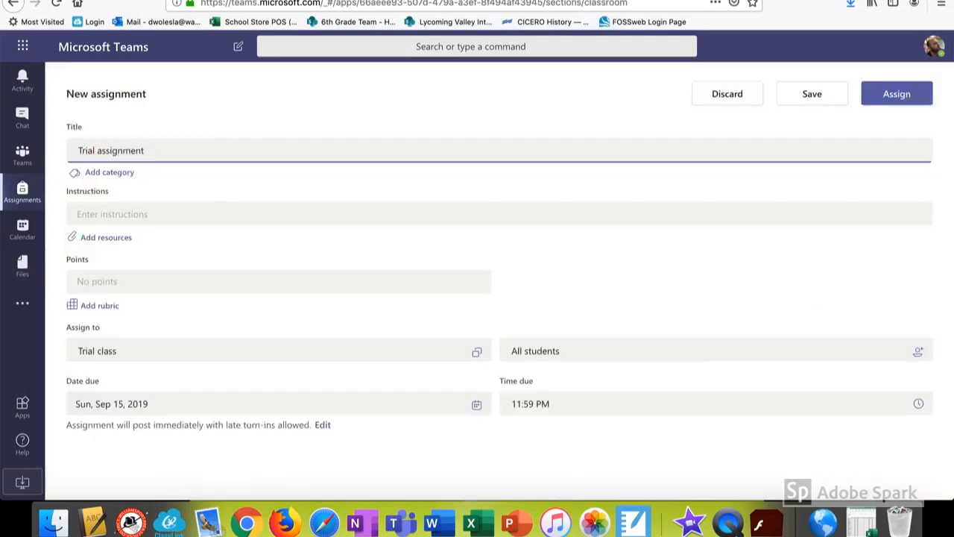
pyautogui.press('Tab')
pyautogui.press('Tab')
pyautogui.write('Complete by')
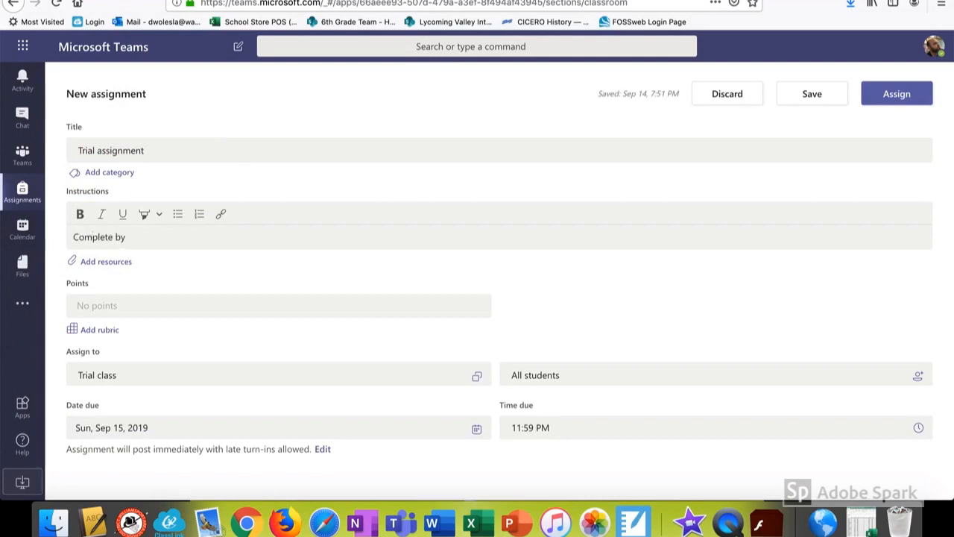
pyautogui.write(' Thursday')
# Check the sources available for attaching resources, and set the assignment's points to 100
pyautogui.click(110, 262)
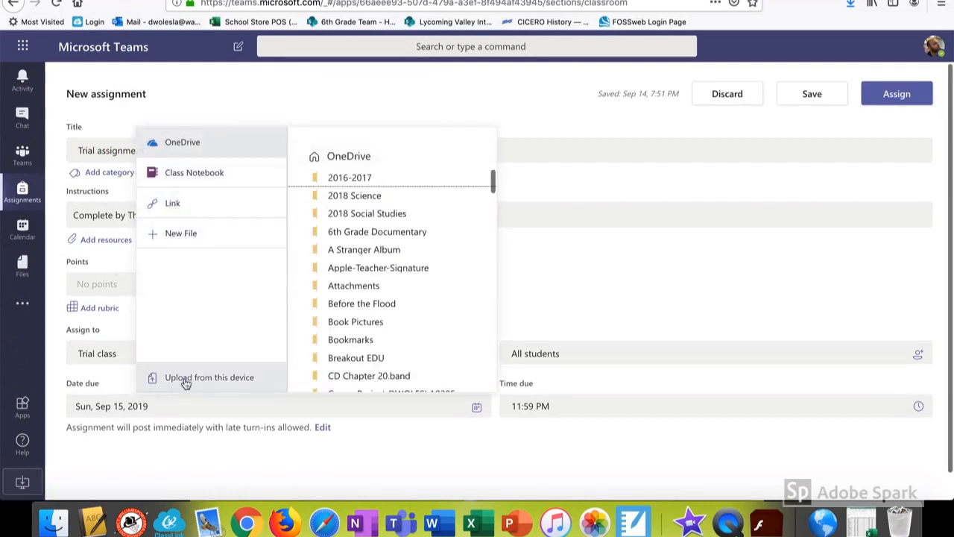
pyautogui.click(88, 271)
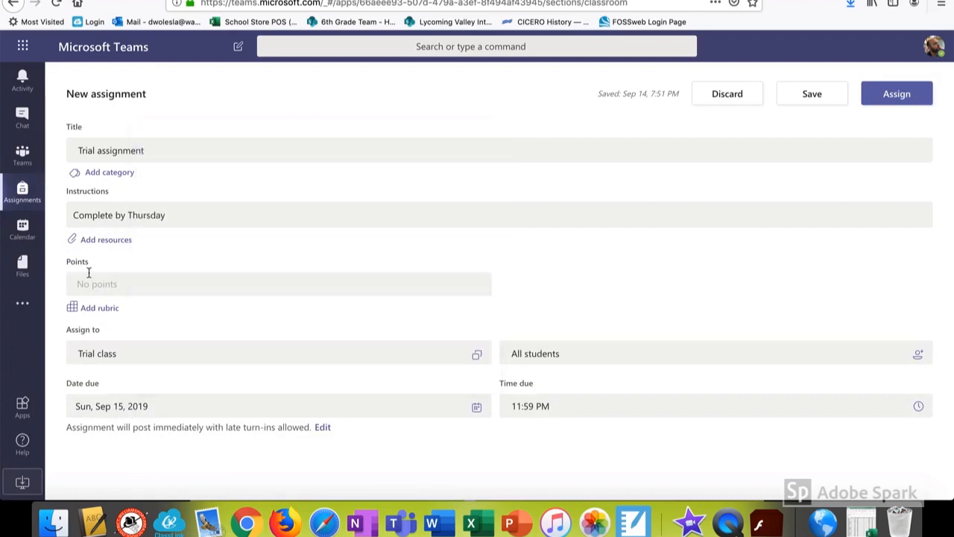
pyautogui.click(123, 286)
pyautogui.write('100')
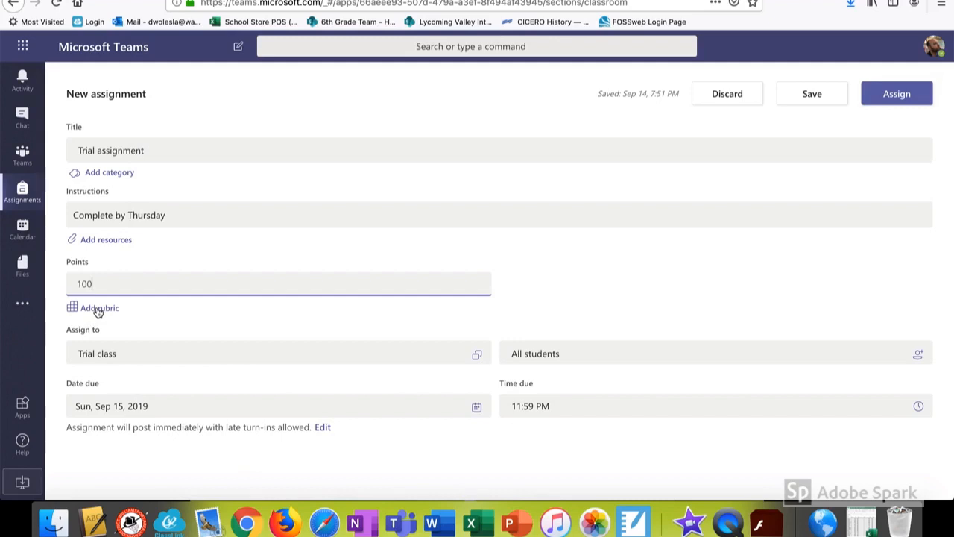
# Add the class HMRM-6 - Section 6DW to the classes receiving the assignment
pyautogui.click(248, 357)
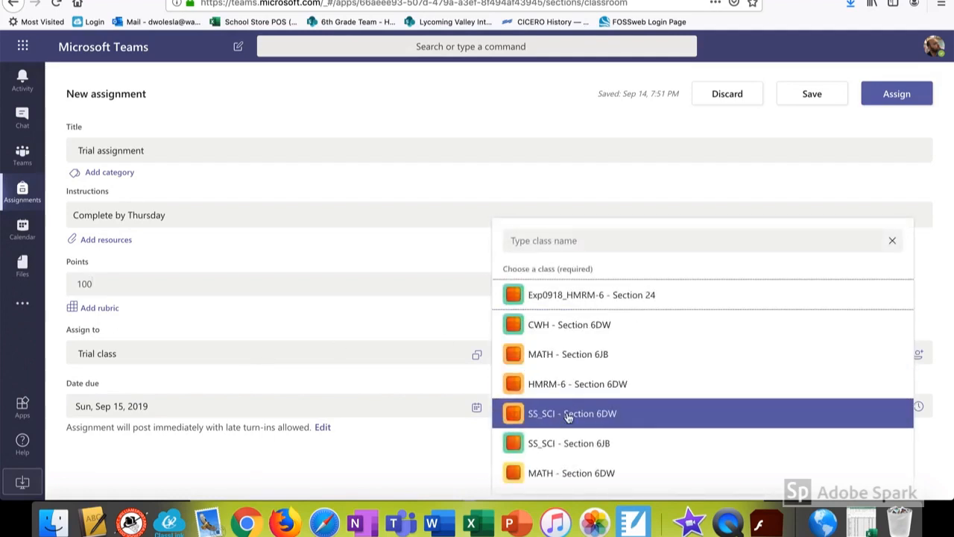
pyautogui.click(565, 389)
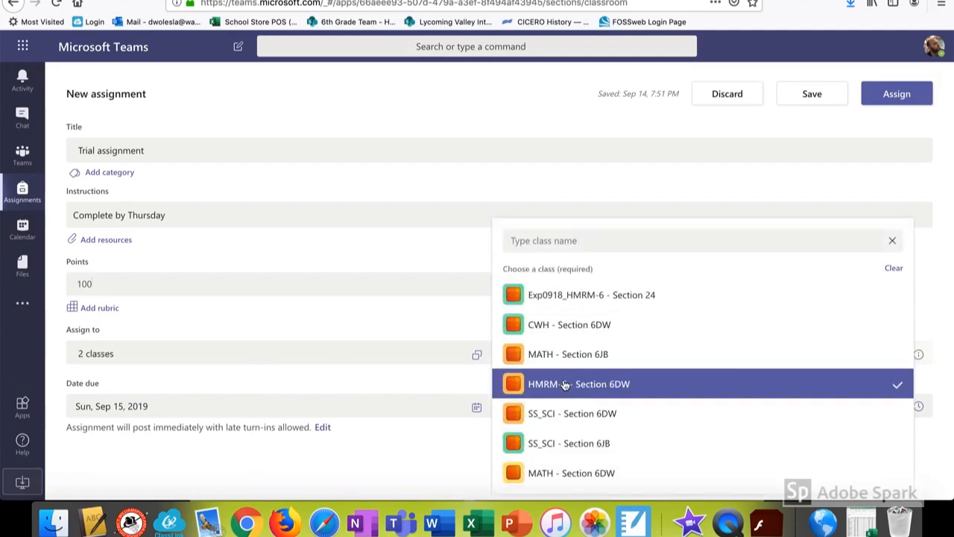
pyautogui.click(305, 337)
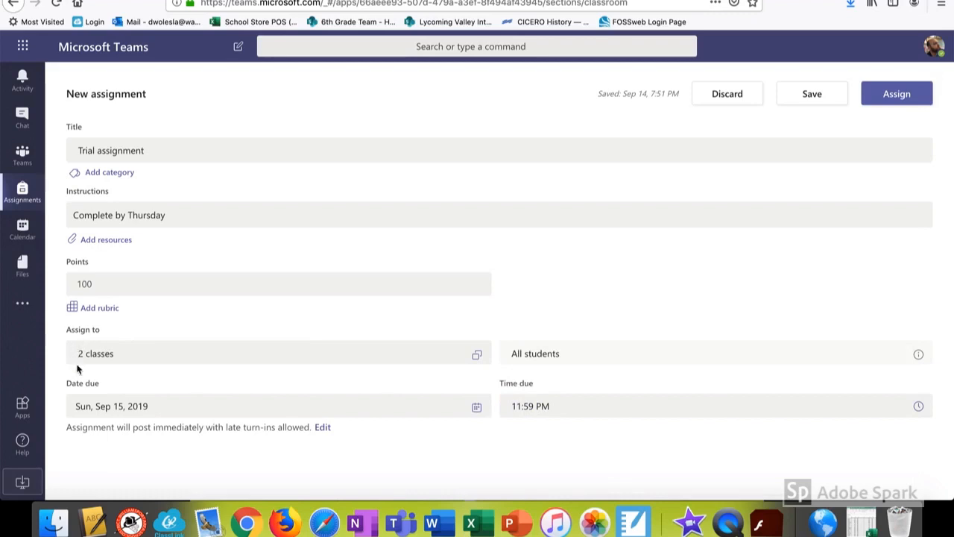
# Set the assignment's due date to Fri, Sep 20, 2019 at 11:30 PM and assign it to the classes
pyautogui.click(183, 416)
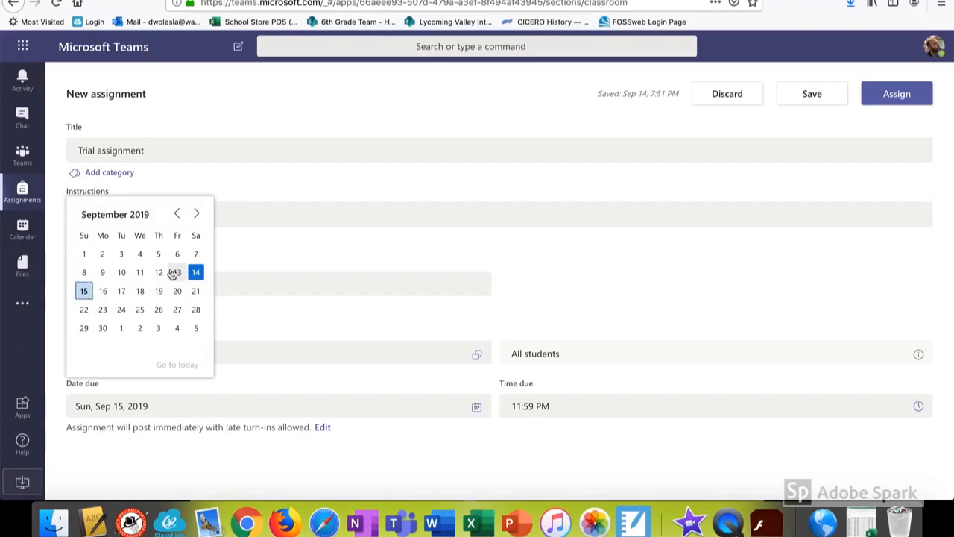
pyautogui.click(174, 291)
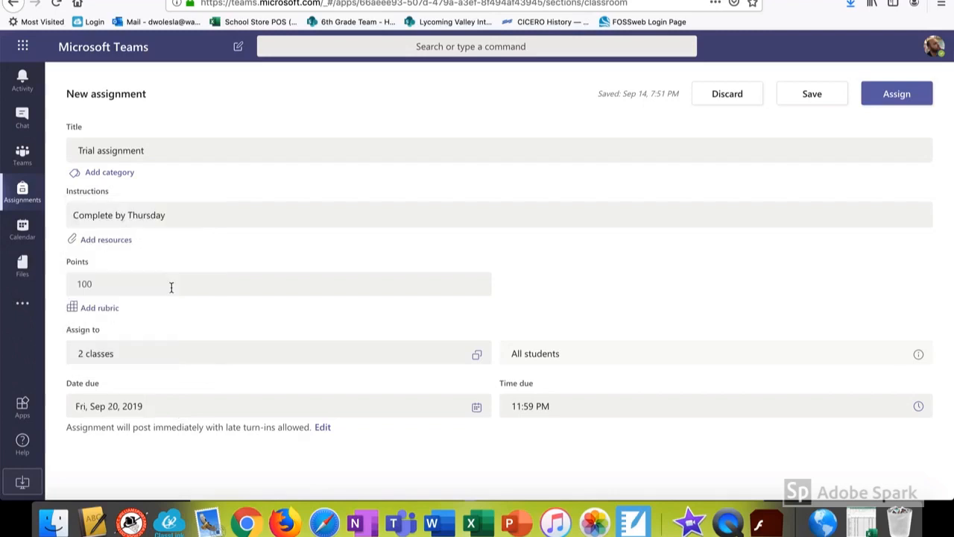
pyautogui.click(555, 409)
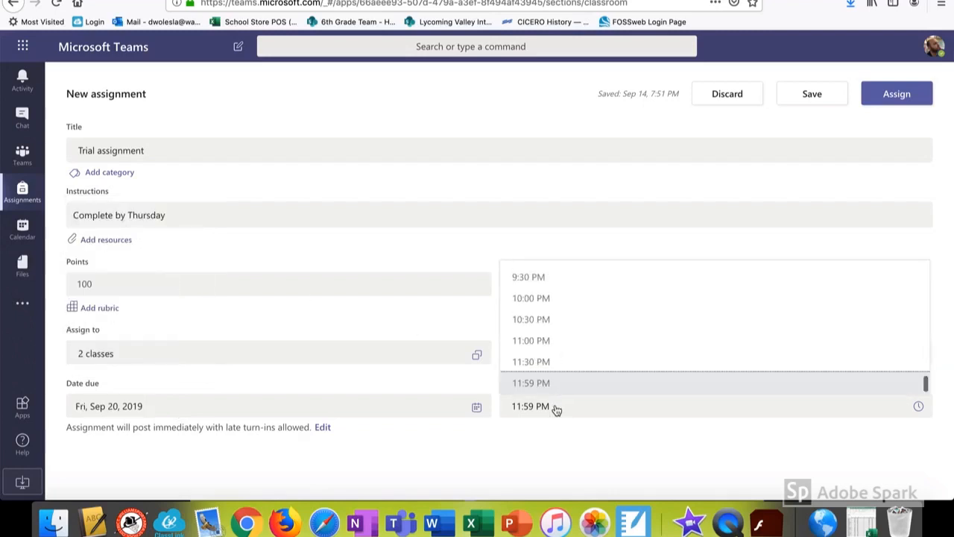
pyautogui.click(549, 362)
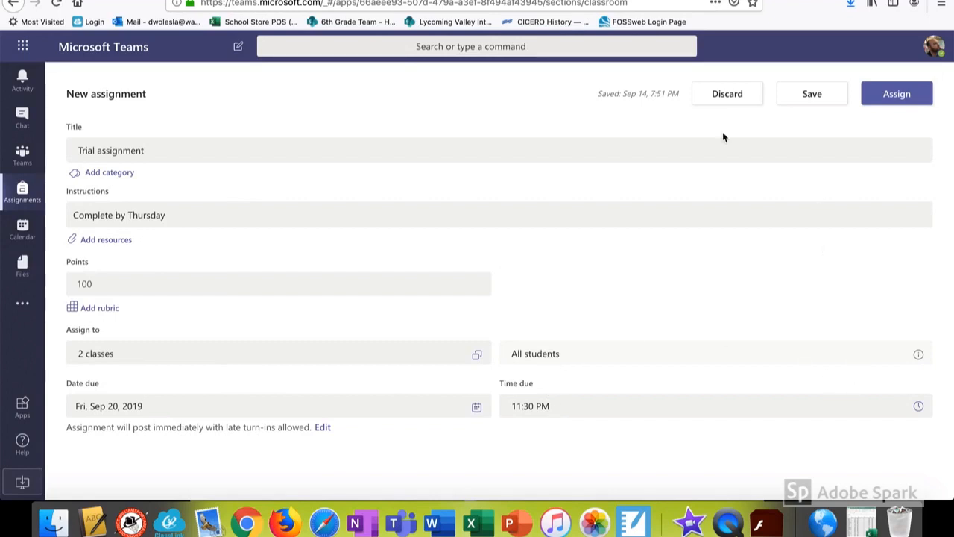
pyautogui.click(916, 90)
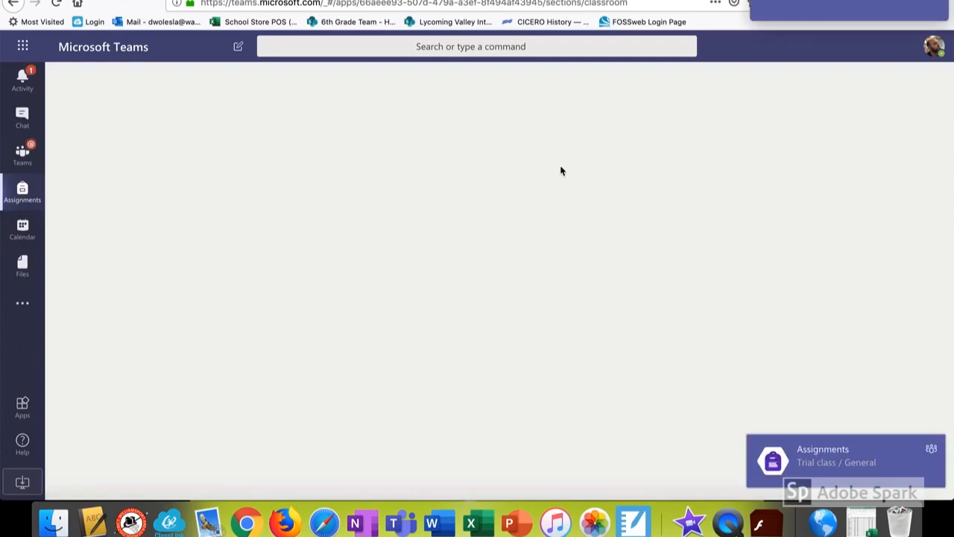
# View the Trial assignment through its Trial class notification in the activity feed
pyautogui.click(22, 83)
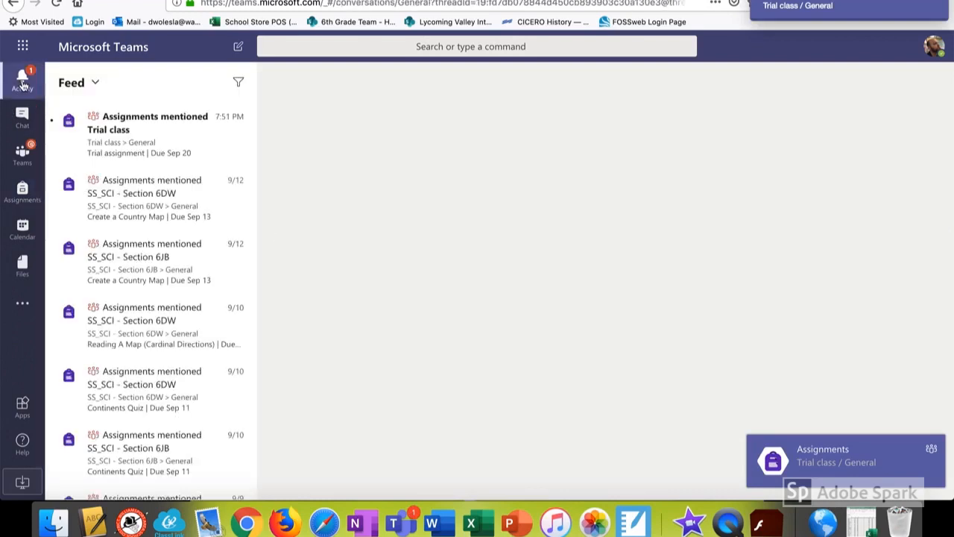
pyautogui.click(128, 131)
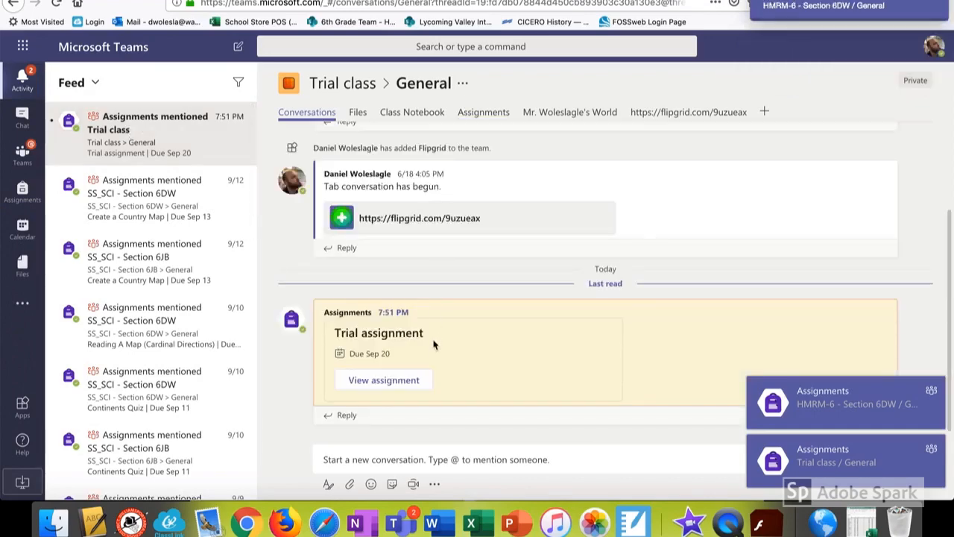
pyautogui.click(404, 386)
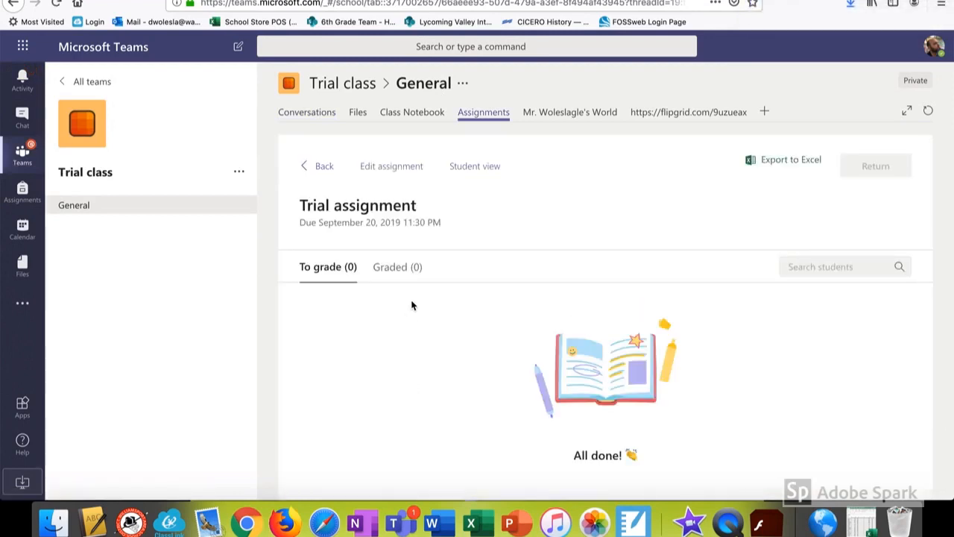
# Start a new calendar meeting titled "Important Meeting" with LGI as its location
pyautogui.click(24, 227)
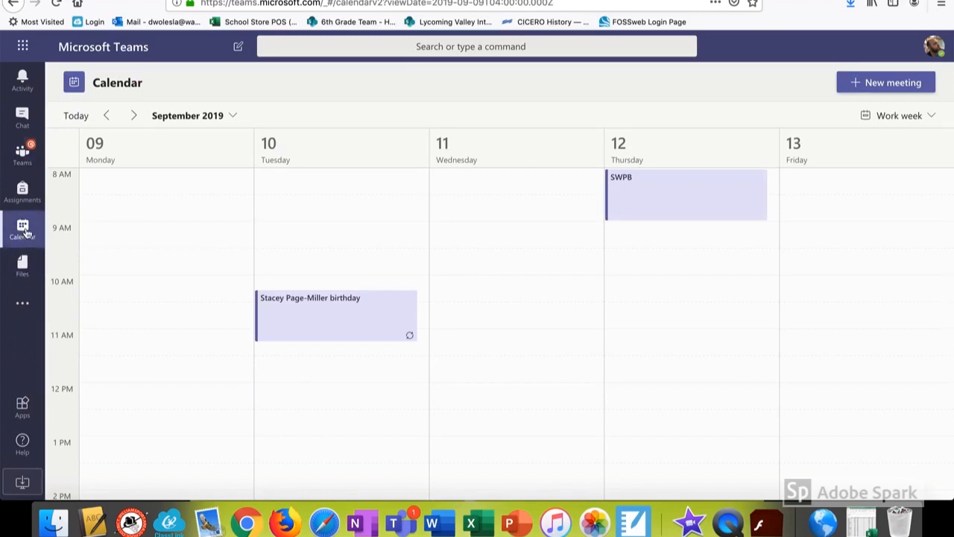
pyautogui.click(903, 85)
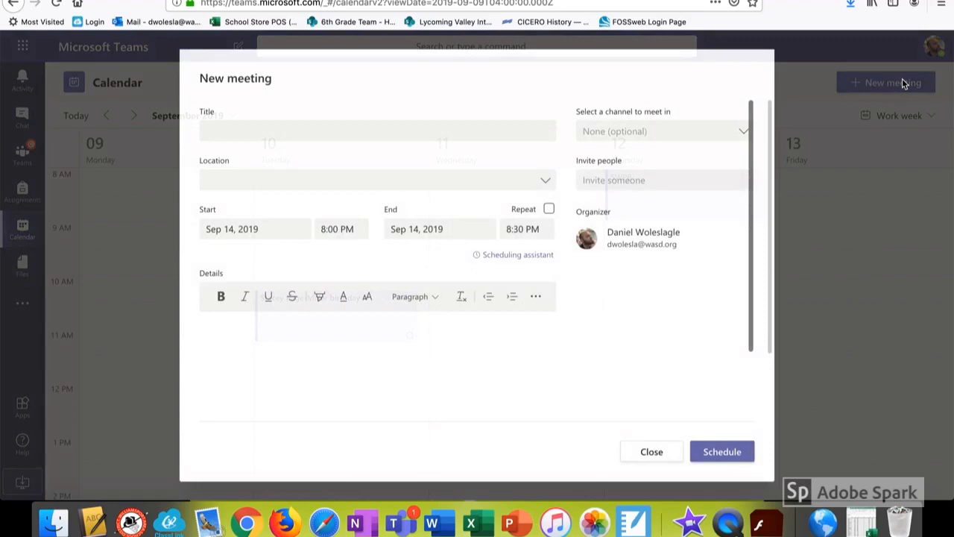
pyautogui.write('Important Meeting')
pyautogui.press('Tab')
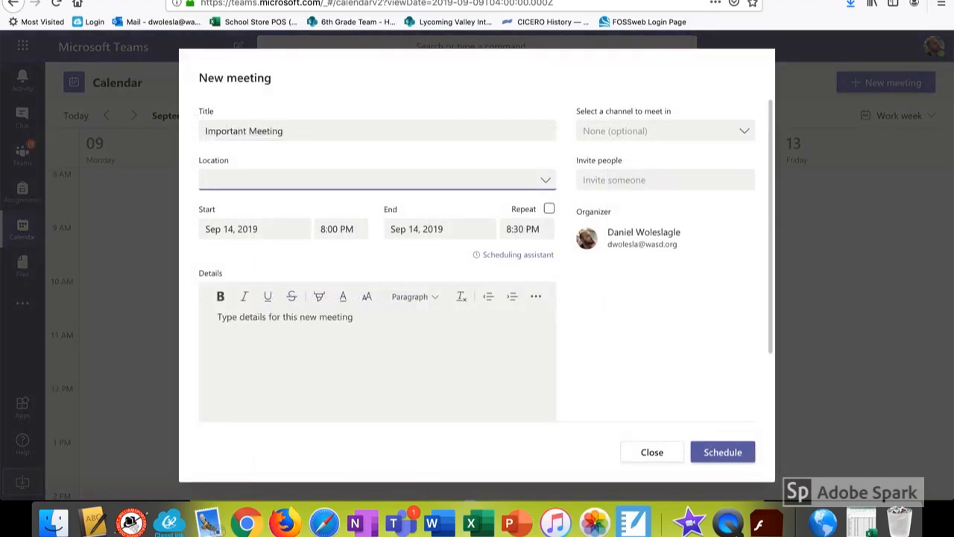
pyautogui.write('LGI')
pyautogui.press('Tab')
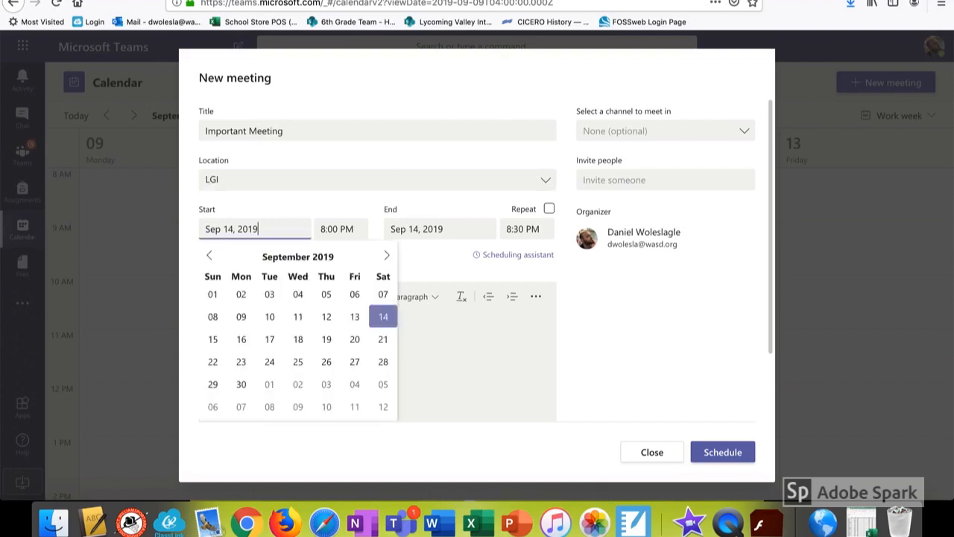
# Set the meeting's date to Sep 20, 2019, starting at 7:00 AM and ending at 8:30 AM
pyautogui.click(355, 339)
pyautogui.click(346, 229)
pyautogui.scroll(15, 349, 253)
pyautogui.scroll(-3, 345, 319)
pyautogui.scroll(-3, 346, 316)
pyautogui.click(344, 306)
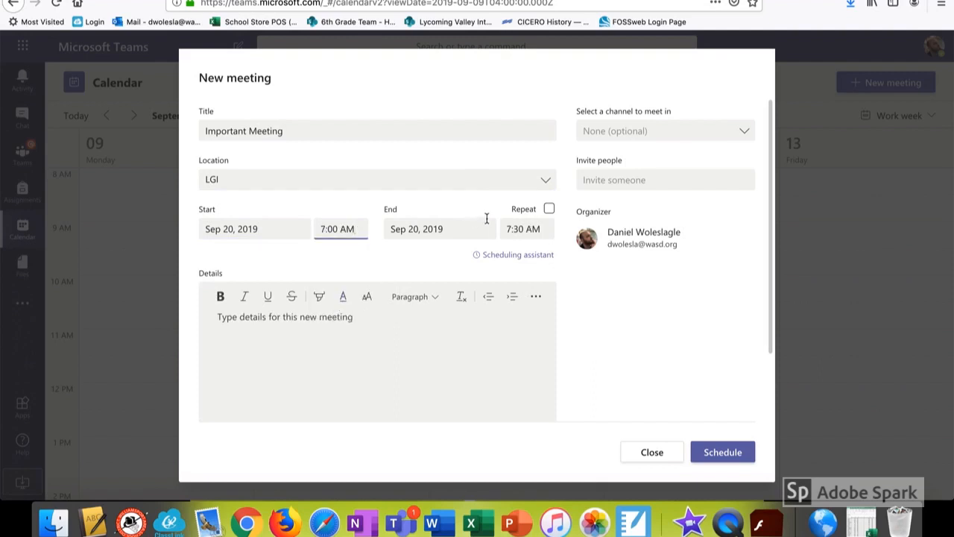
pyautogui.click(521, 228)
pyautogui.click(536, 304)
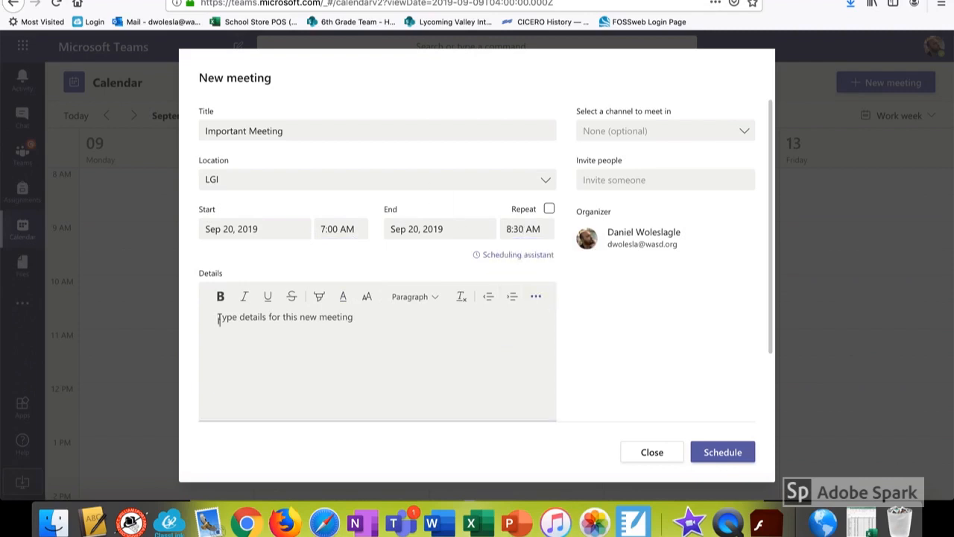
# Enter "Important Team Meeting." as the meeting details and invite a teacher by searching for the first name
pyautogui.write('Important Team')
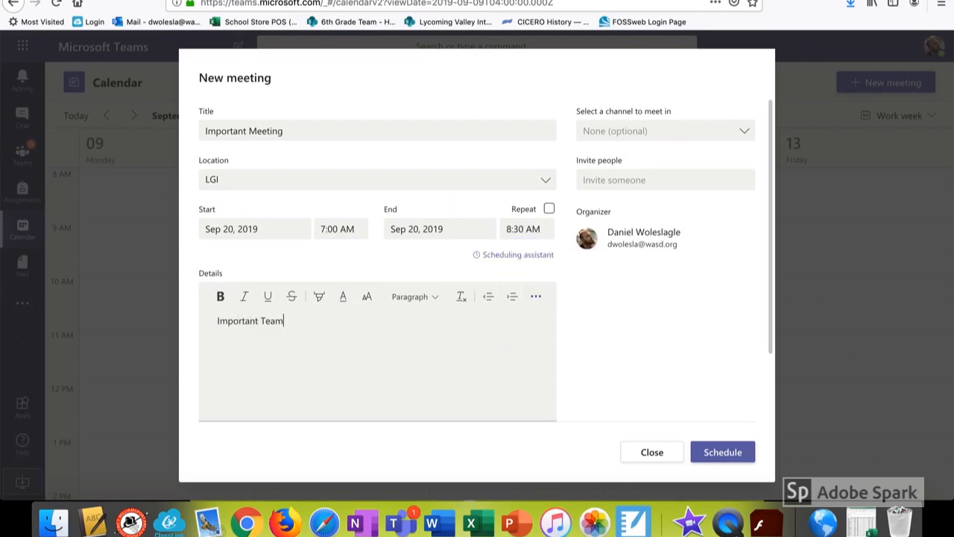
pyautogui.write(' Meeting.')
pyautogui.click(609, 180)
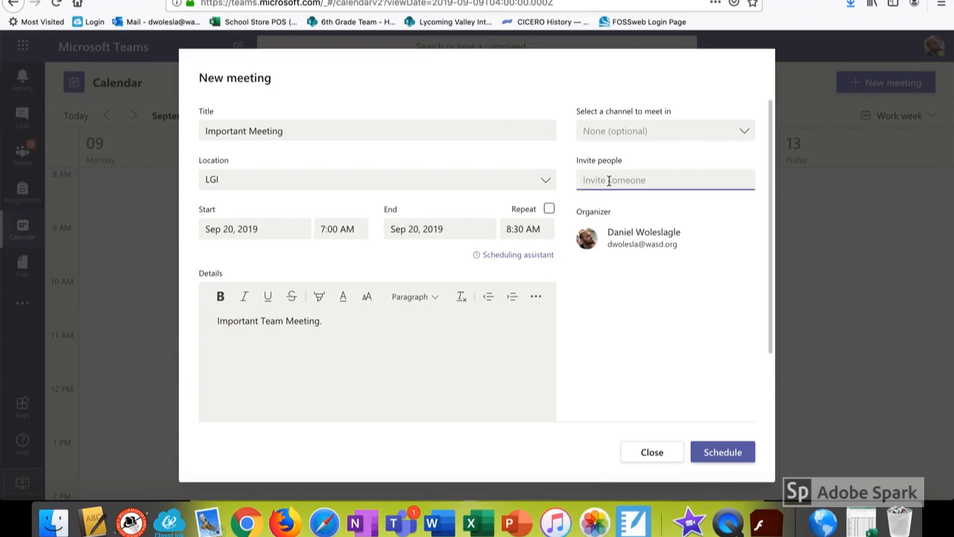
pyautogui.write('tim')
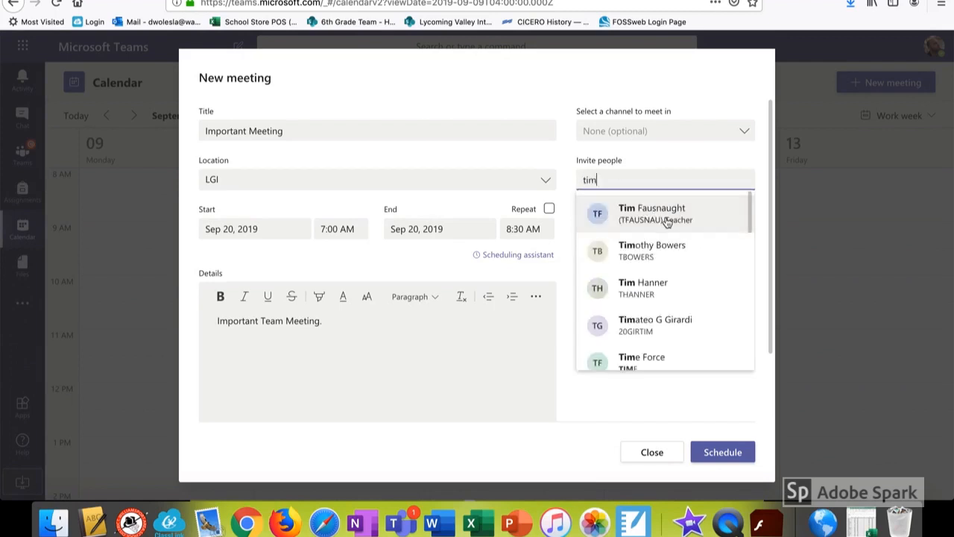
pyautogui.click(666, 216)
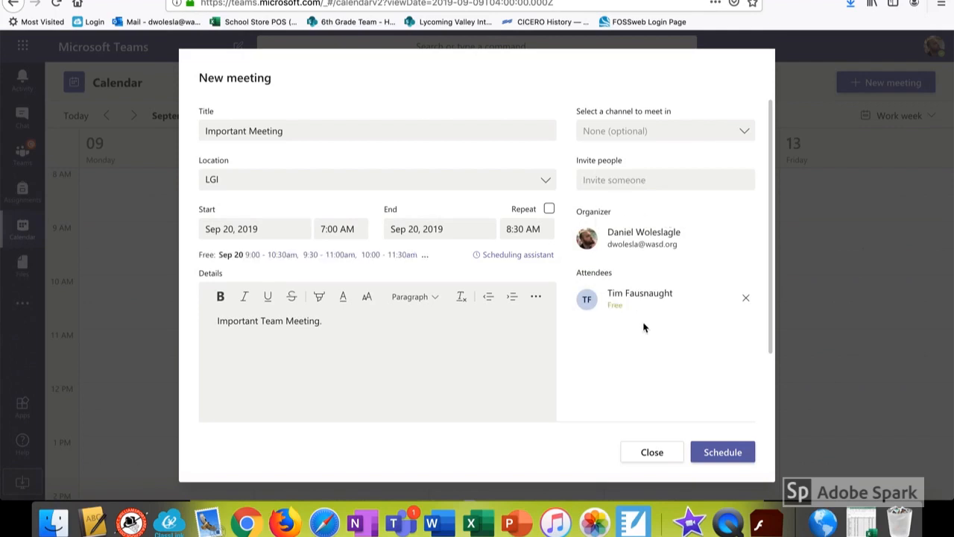